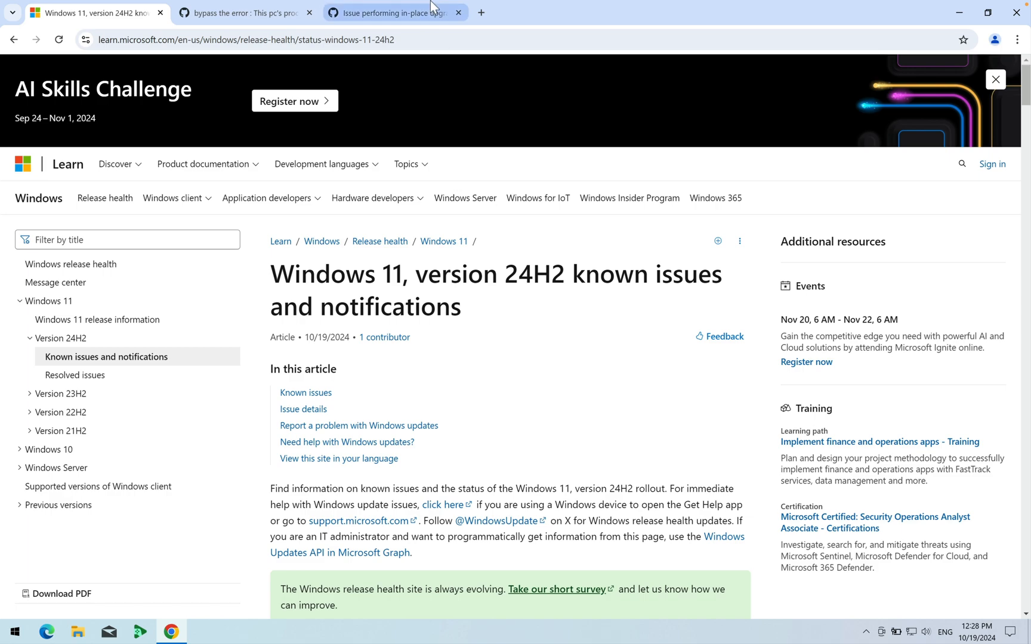
- Search Google for rufus in a new tab and view the latest releases on the official Rufus website
left_click(410, 4)
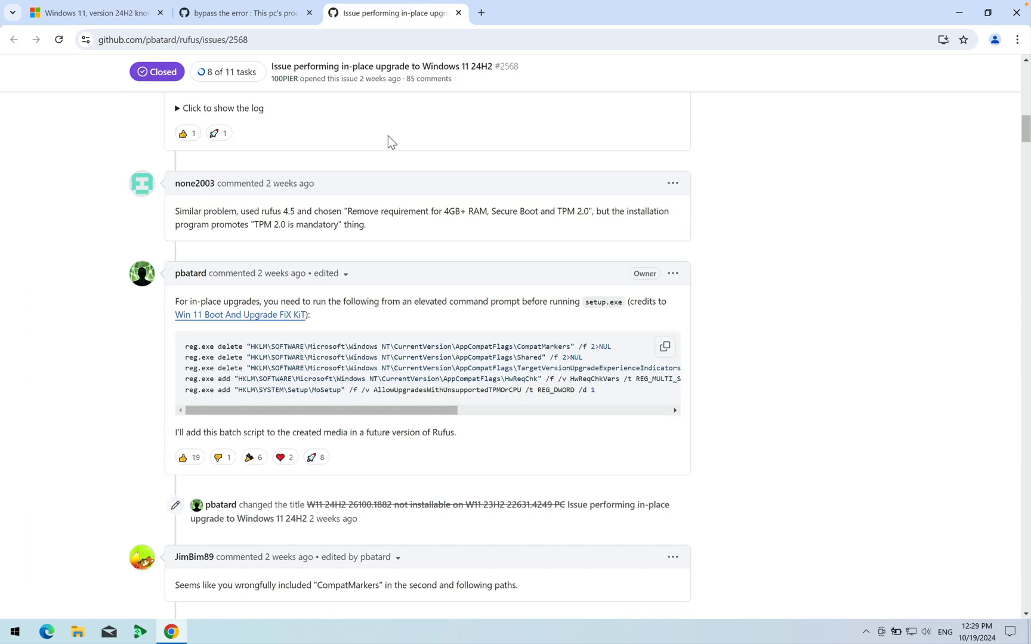
left_click(479, 13)
type("ru")
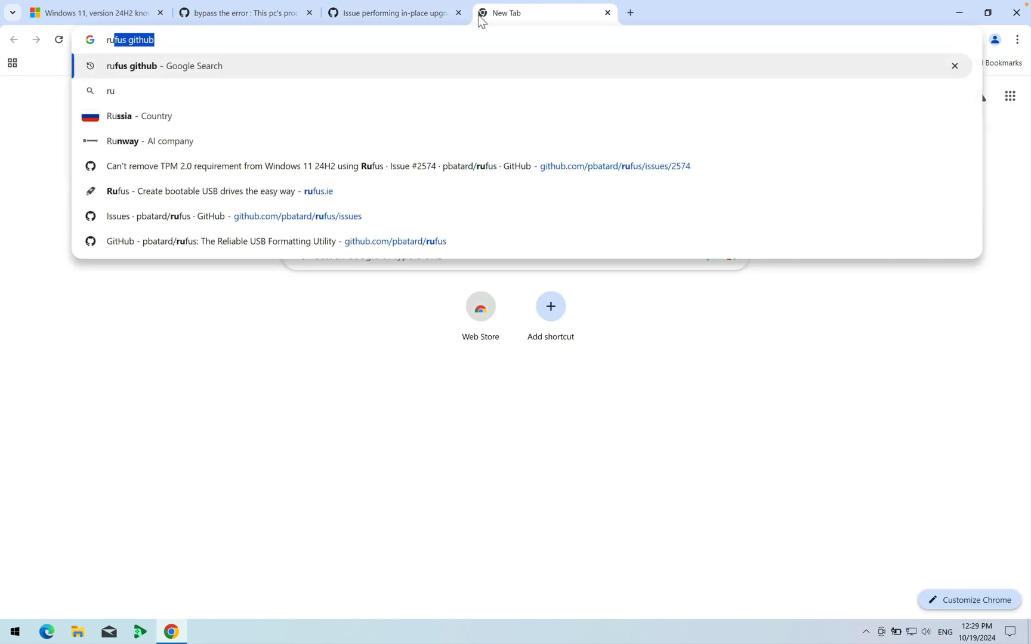
key("Right")
key("BackSpace")
key("BackSpace")
key("BackSpace")
key("BackSpace")
key("BackSpace")
key("BackSpace")
key("BackSpace")
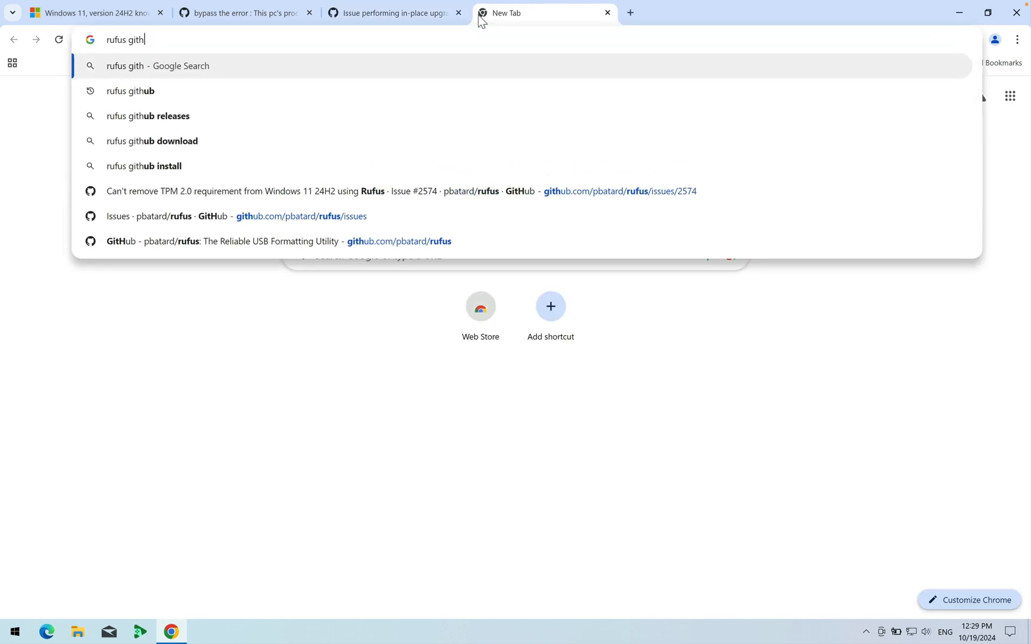
key("Return")
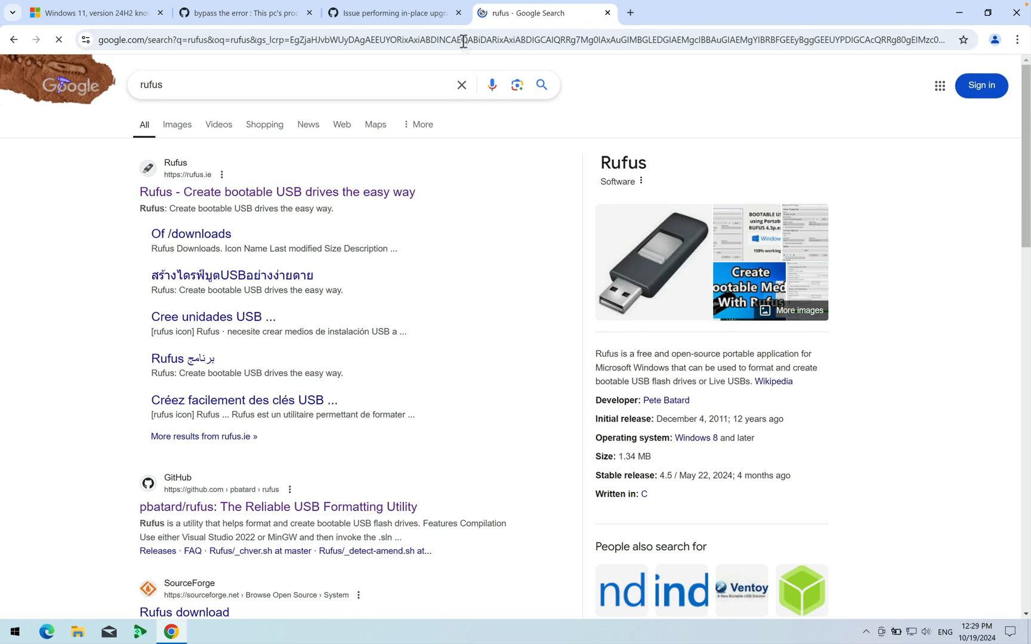
left_click(298, 192)
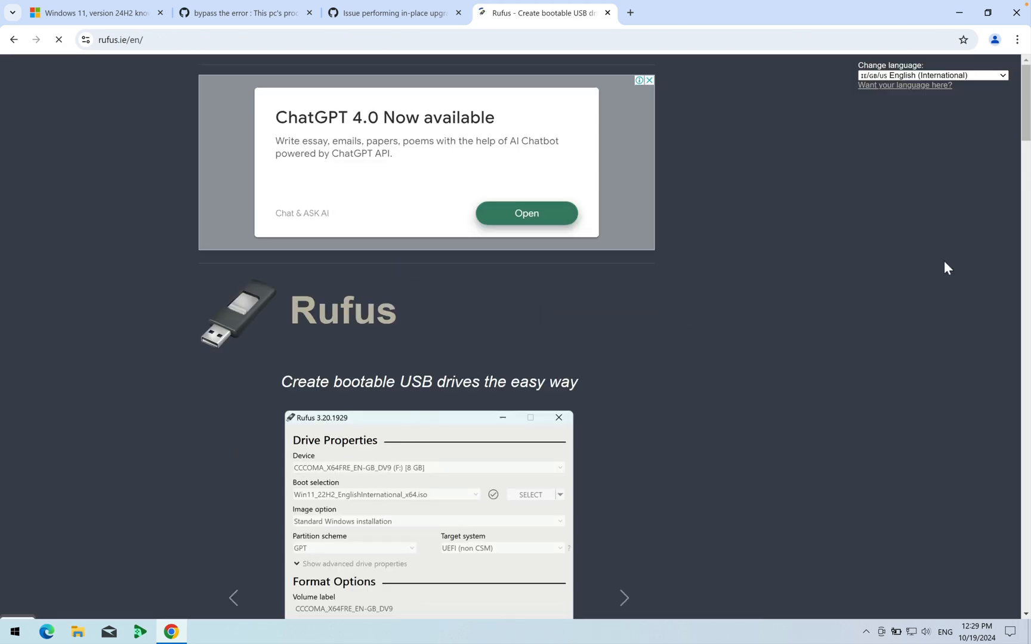
left_click_drag(1025, 133, 1025, 258)
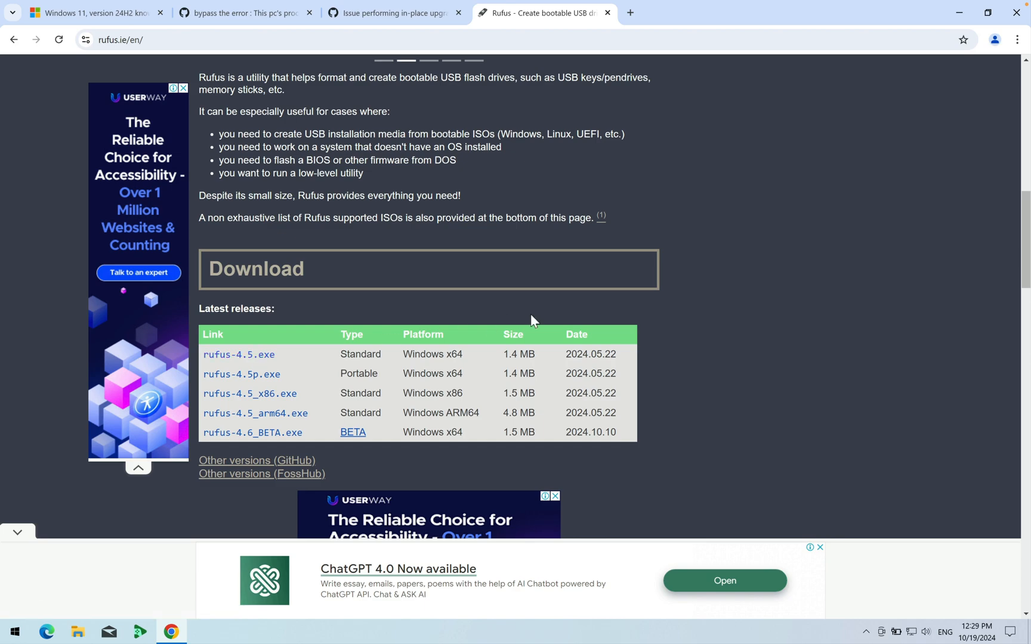
- Minimize the browser and mount the Win11_24H2_English_x64 disc image from the Downloads folder
left_click(958, 15)
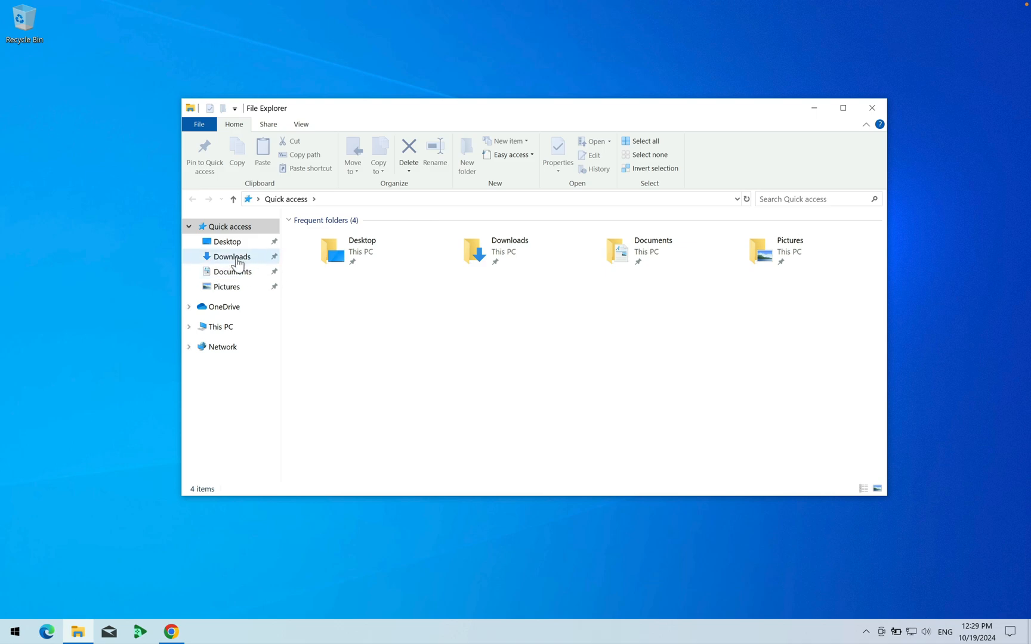
left_click(231, 256)
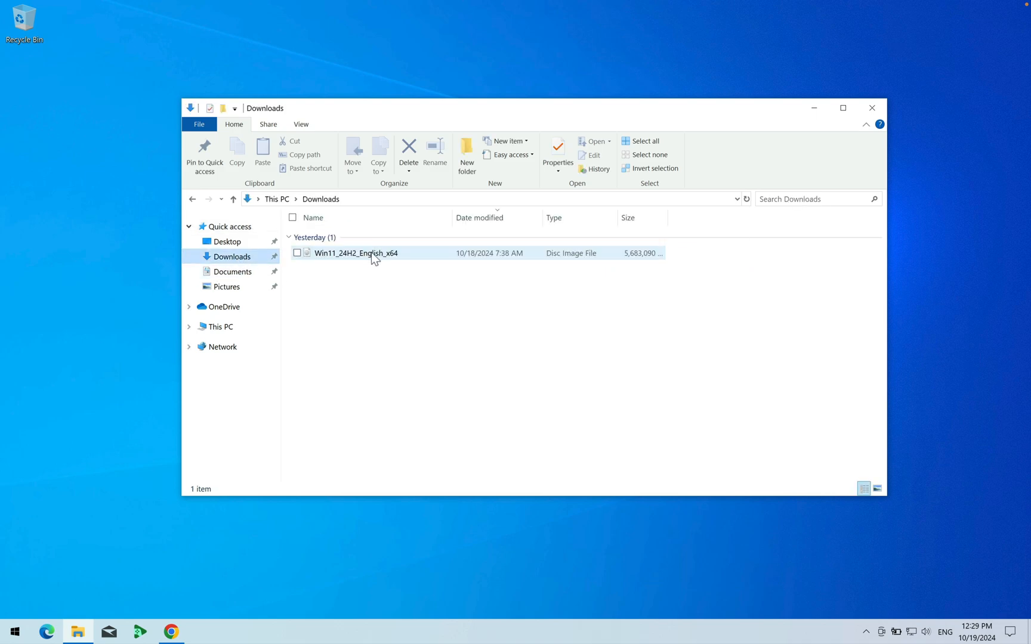
double_click(366, 255)
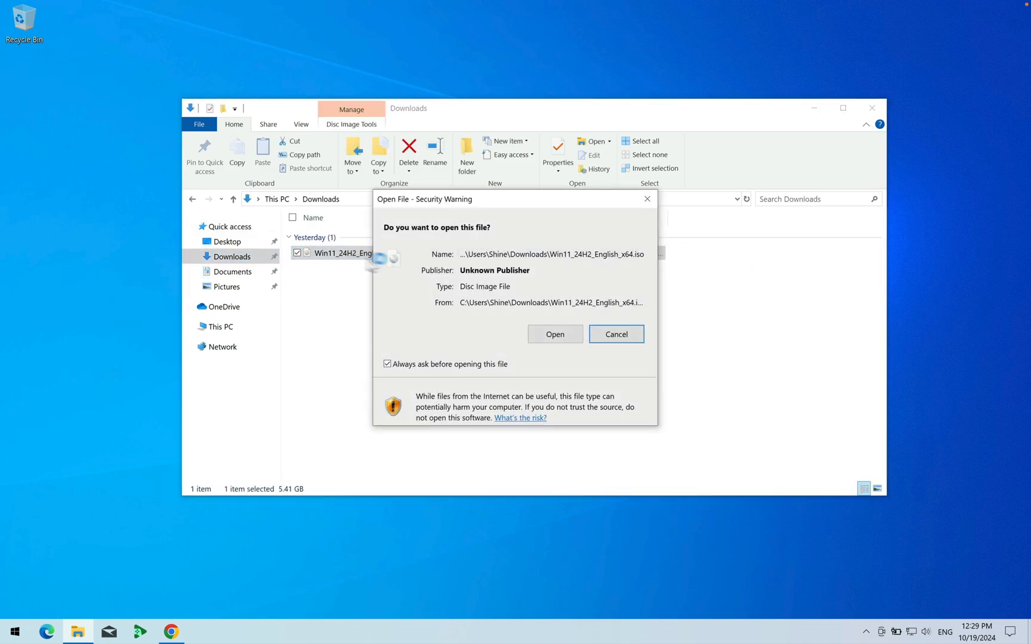
left_click(553, 338)
- Run the setup application on the mounted Windows 11 disc as administrator
right_click(325, 331)
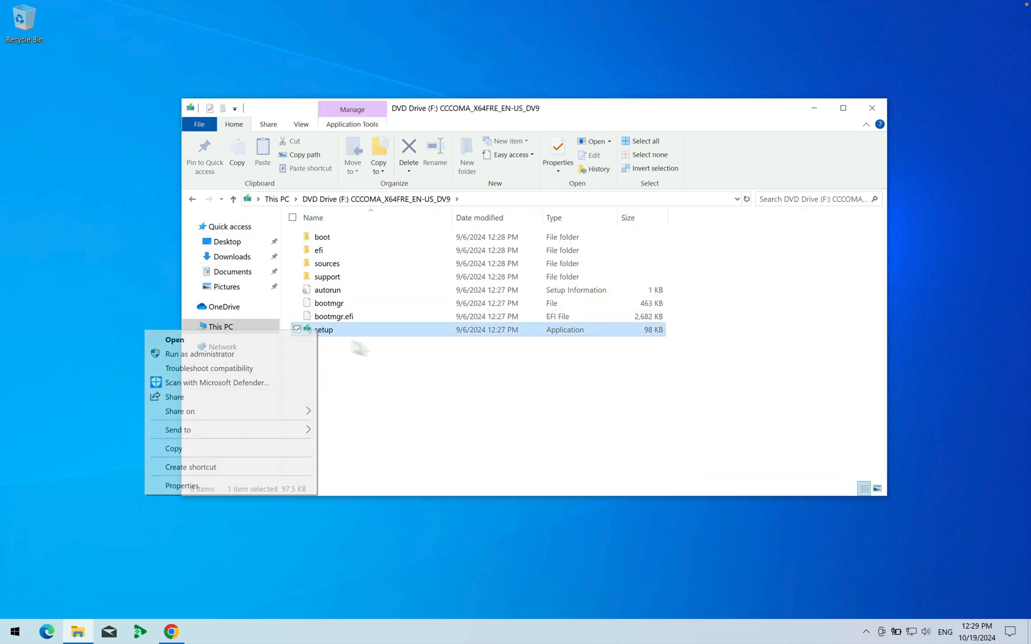
left_click(265, 353)
left_click(481, 430)
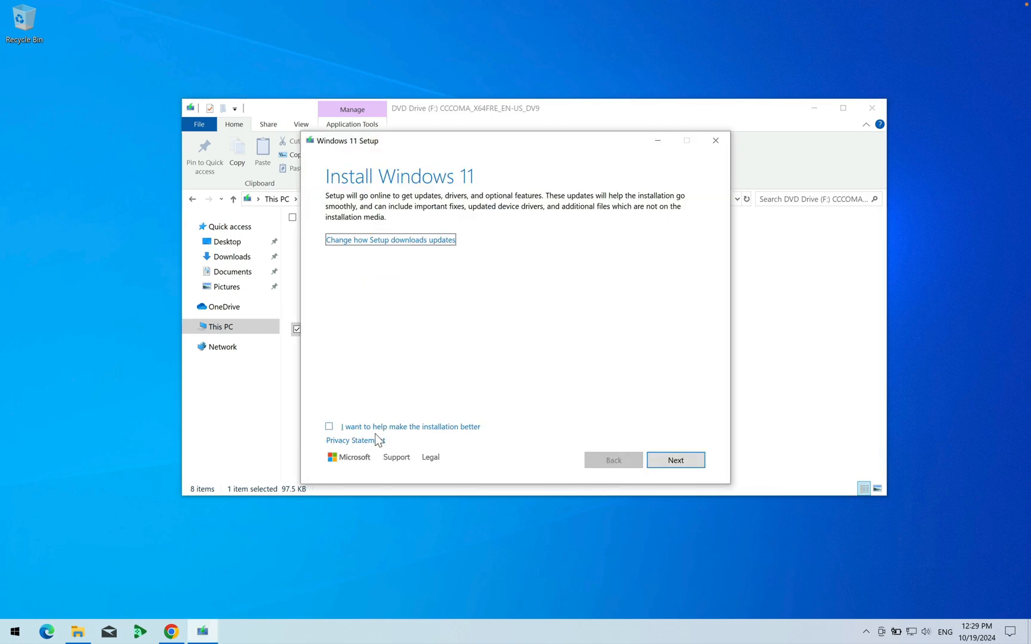
- Set Windows 11 Setup's update download option to "Not right now" and try to continue the installation
left_click(387, 241)
left_click(367, 261)
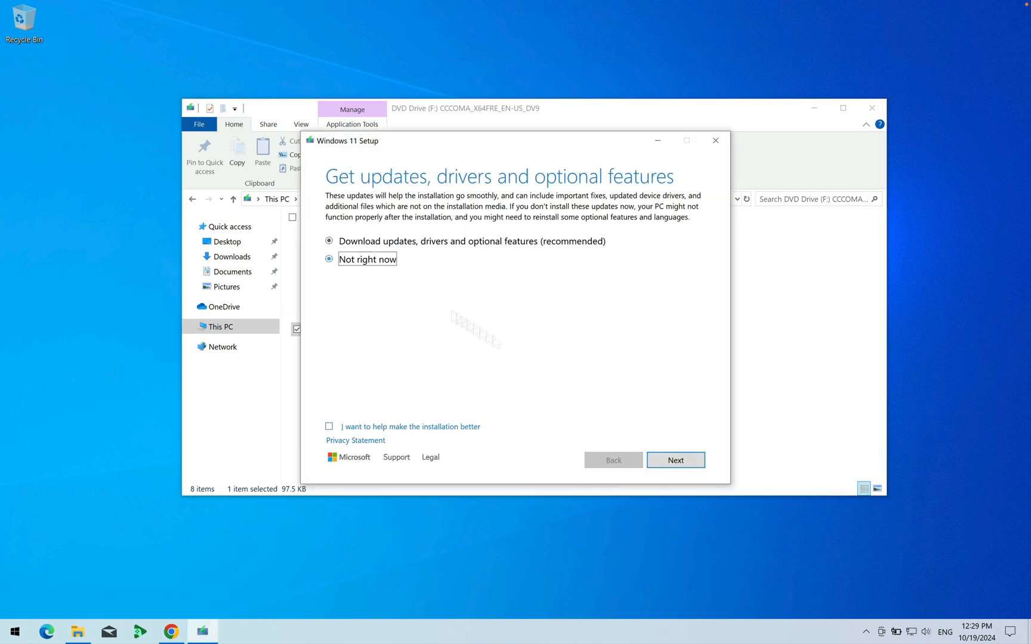
left_click(663, 458)
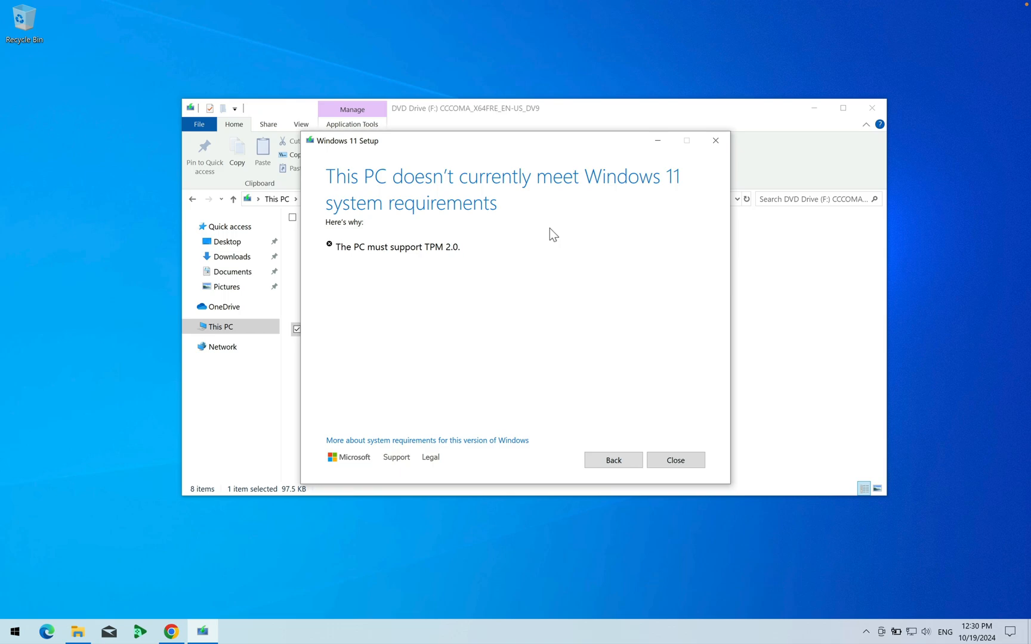
- Close Windows 11 Setup from its system requirements page and move its window aside
left_click_drag(424, 247, 502, 257)
left_click(570, 271)
left_click(673, 459)
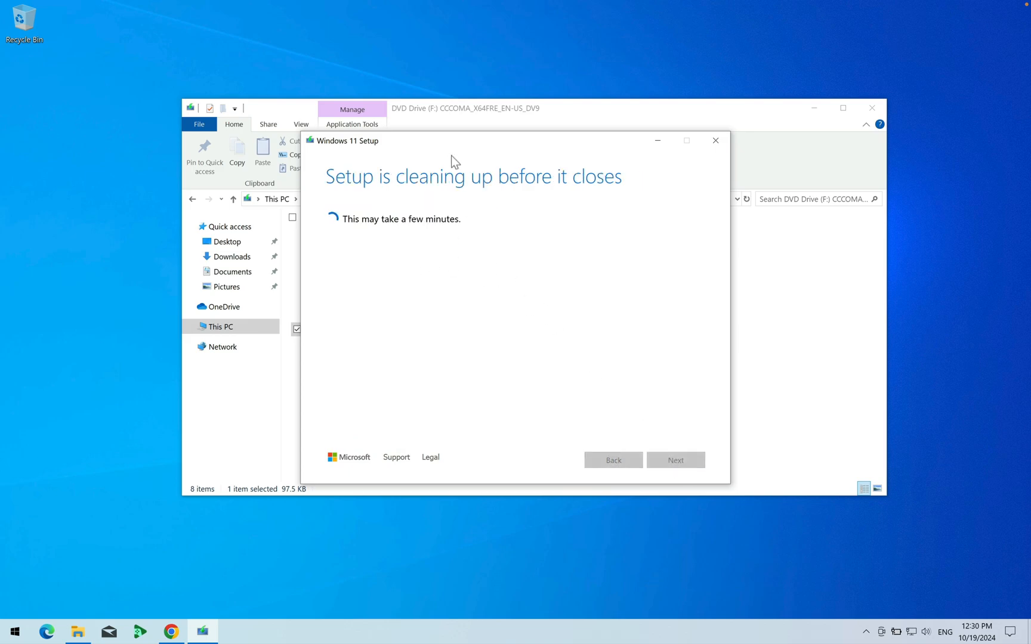
left_click_drag(451, 144, 604, 145)
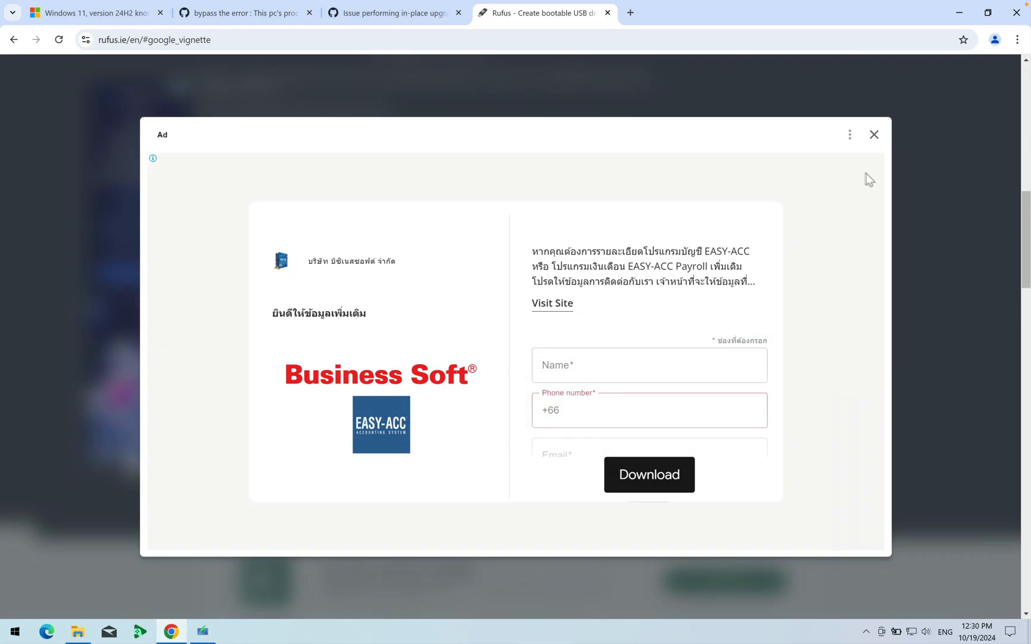
- Dismiss the ad on the Rufus page and copy the reg.exe command block for in-place upgrades from GitHub issue #2568
left_click(873, 134)
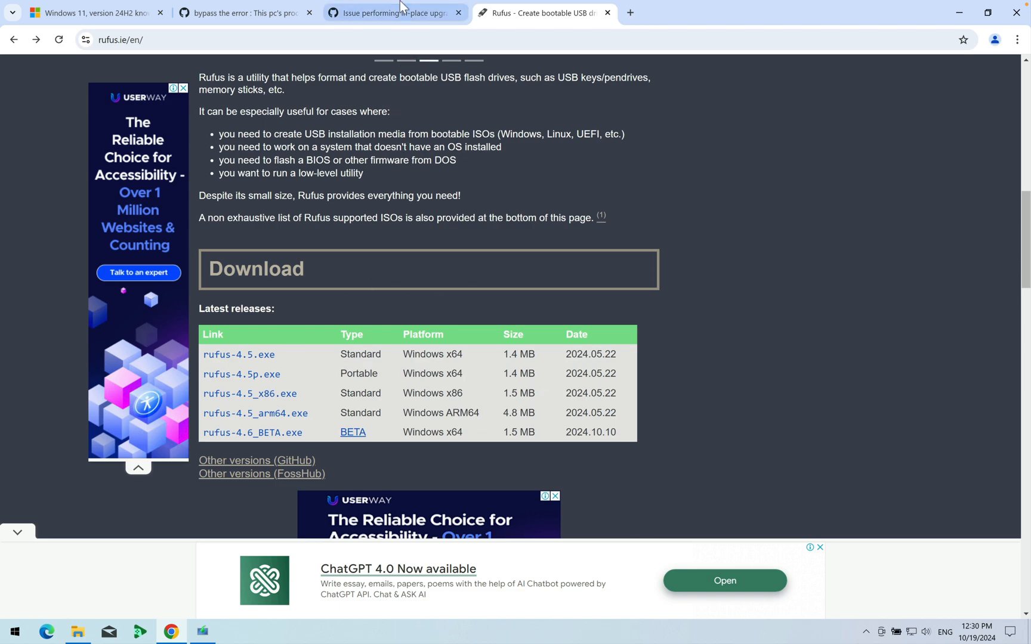
left_click(412, 13)
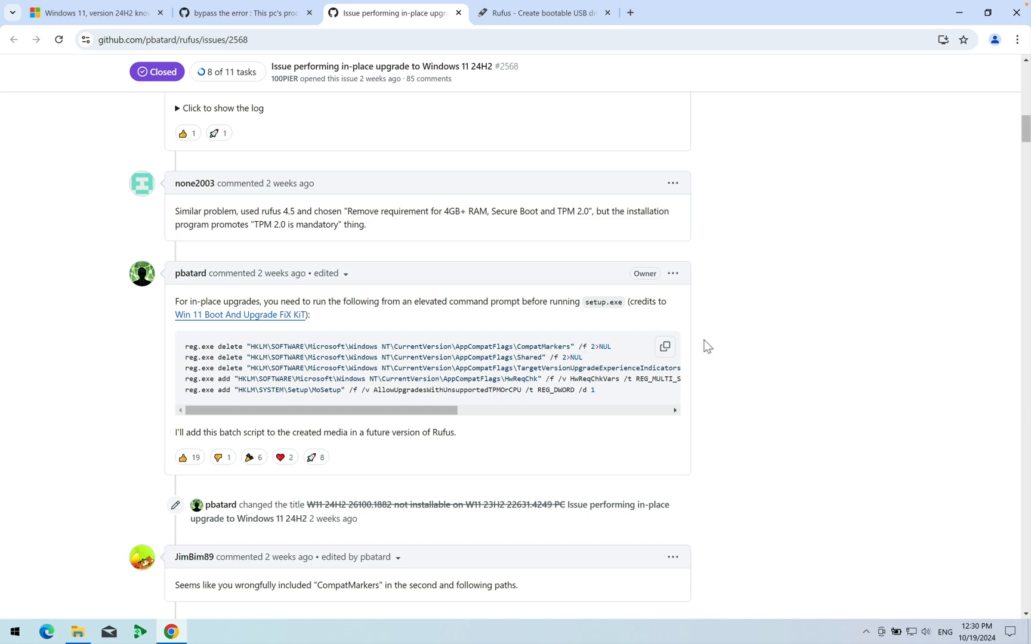
left_click(665, 348)
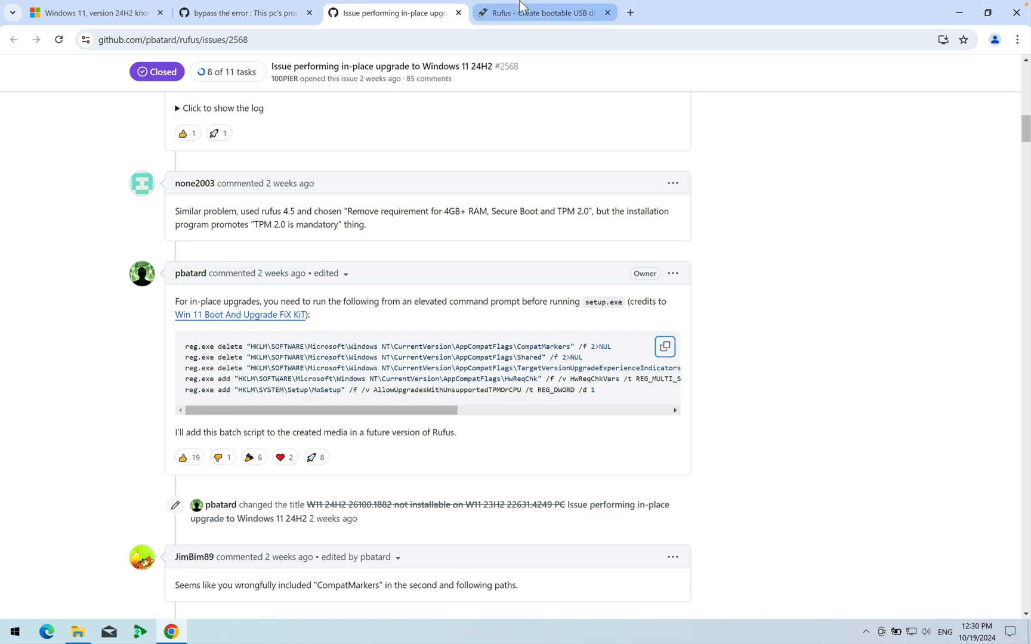
left_click(496, 13)
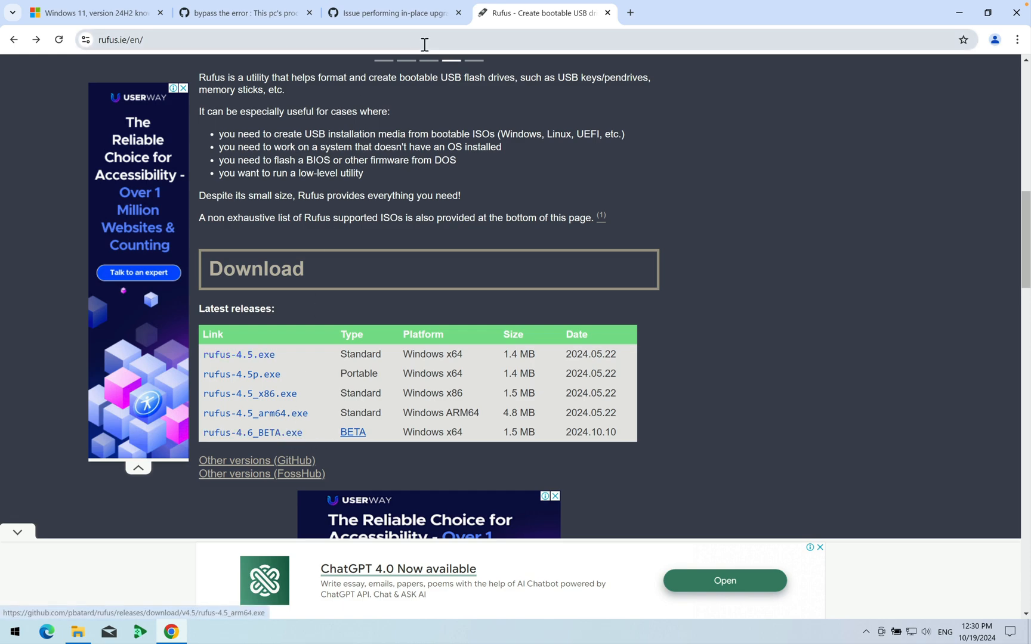
left_click(398, 14)
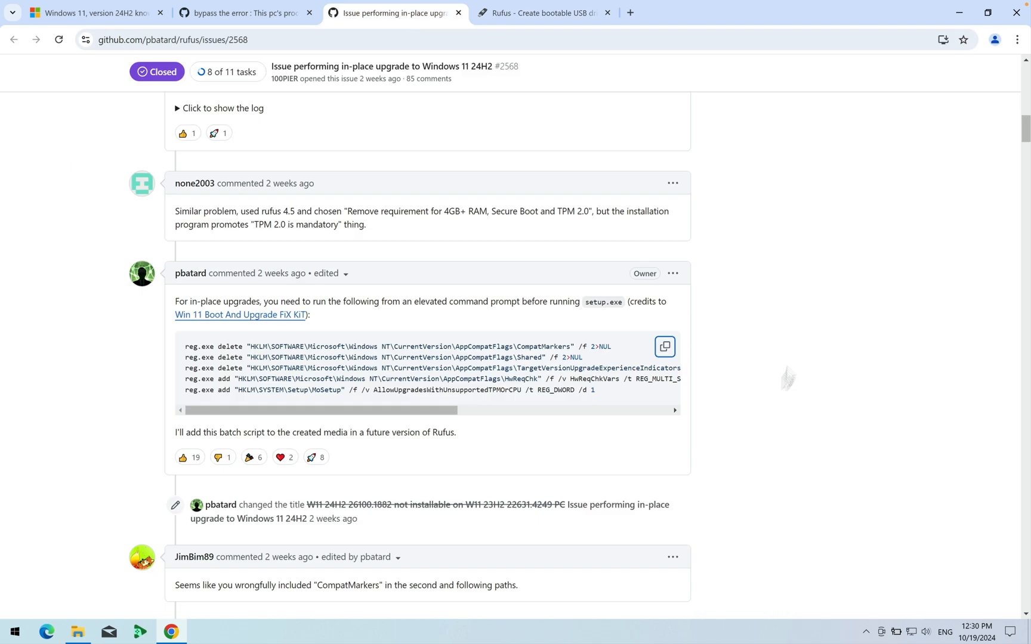
left_click(665, 348)
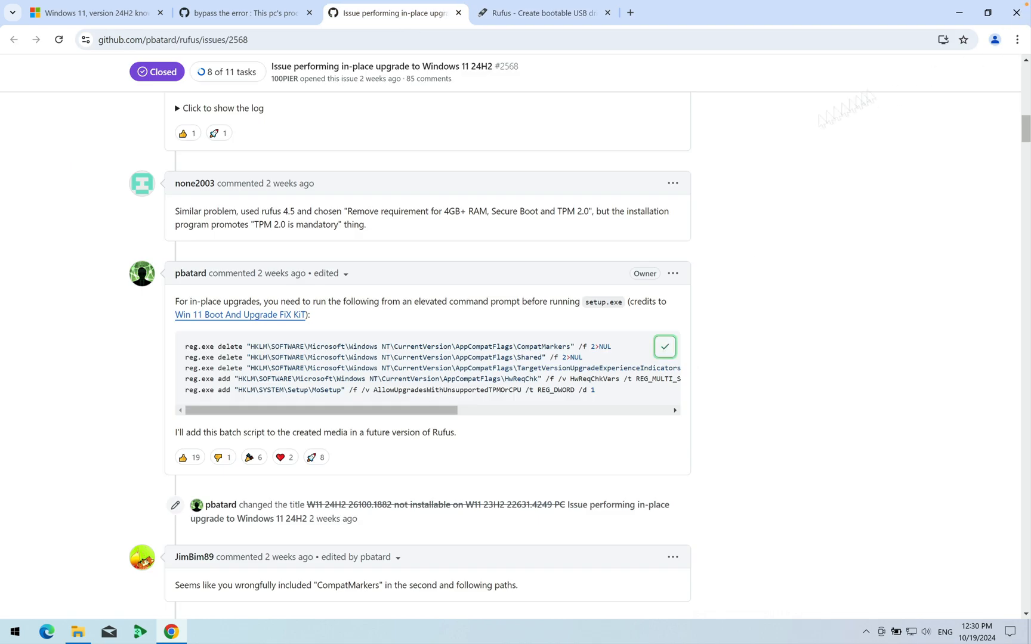
- Close the browser and File Explorer, and paste the copied reg.exe commands into a new Notepad document
left_click(1024, 14)
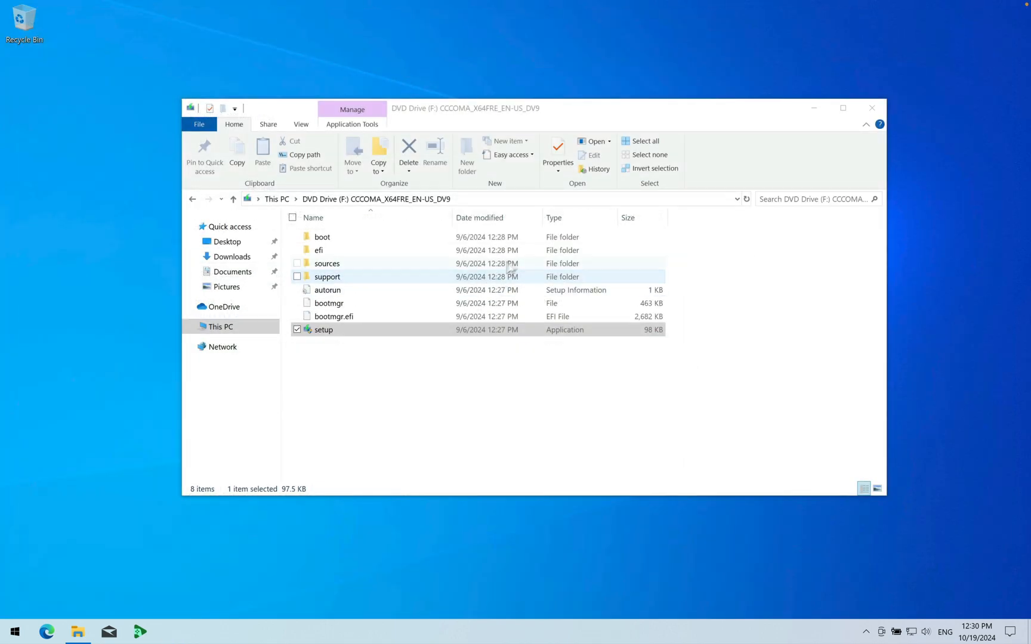
left_click(871, 107)
key("super")
type("notepad")
key("Return")
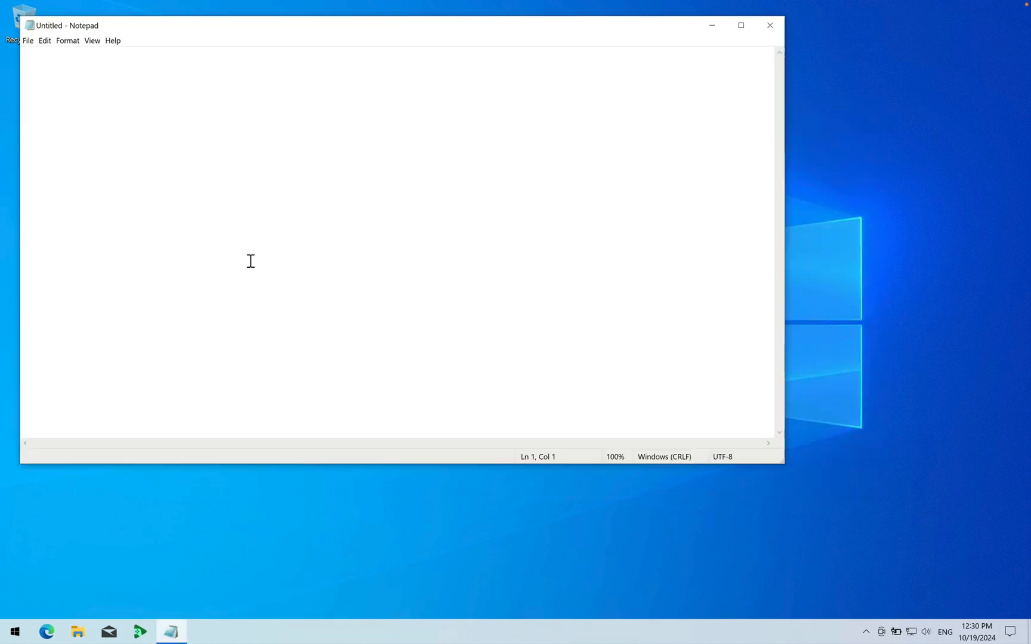
key("ctrl+v")
- Start saving the pasted reg.exe commands as a file
left_click(28, 40)
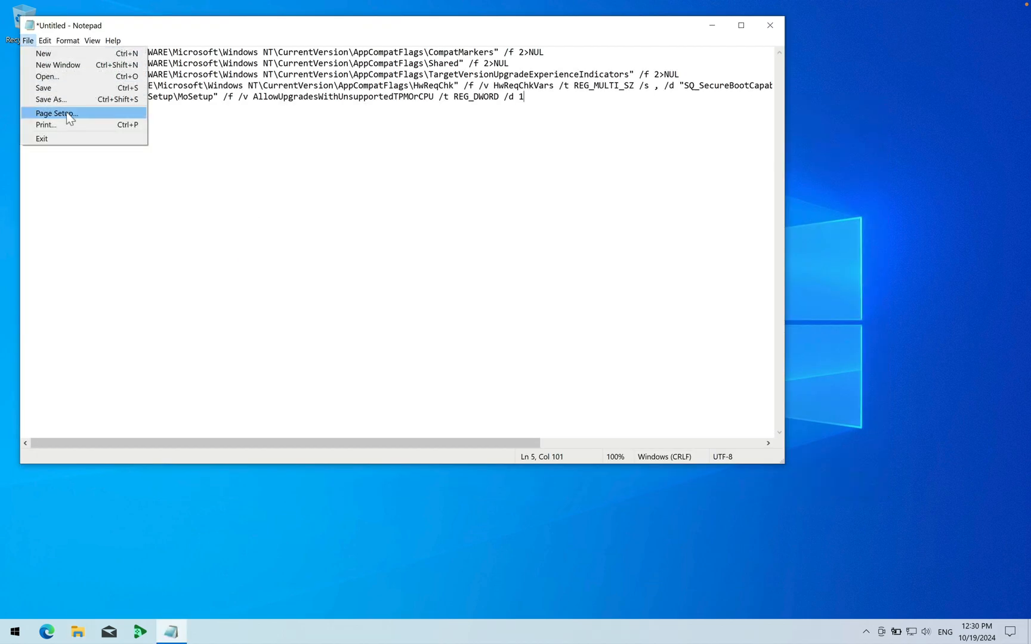
left_click(75, 89)
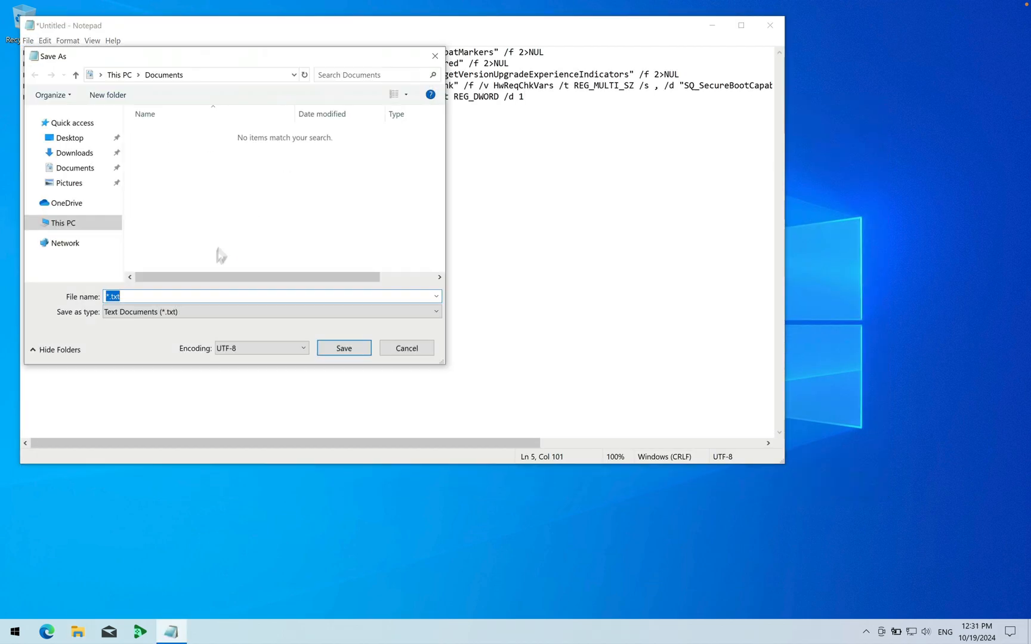
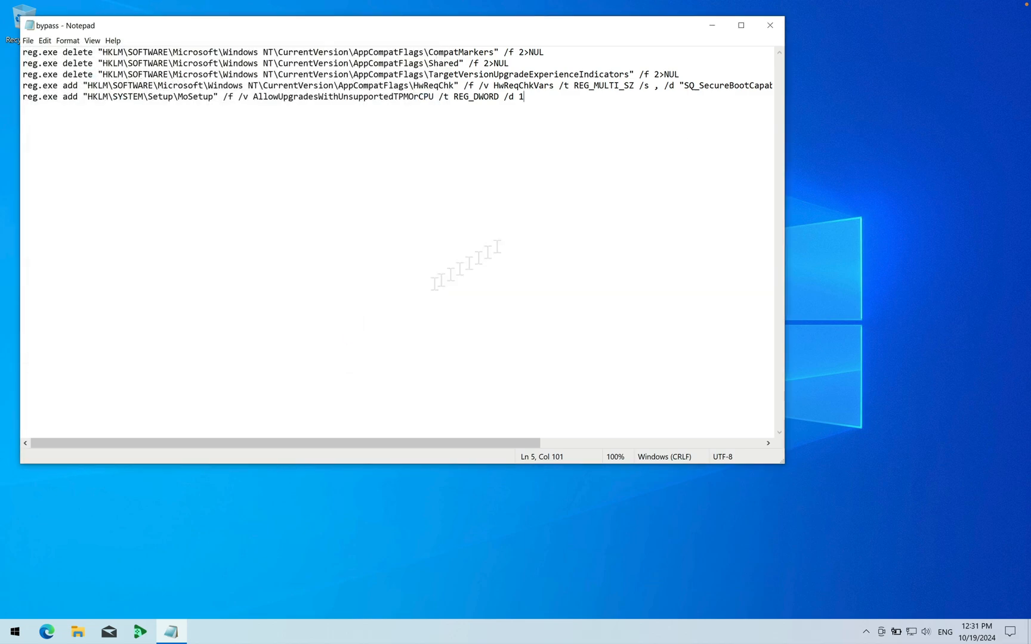
- Close the saved bypass file in Notepad
left_click(770, 25)
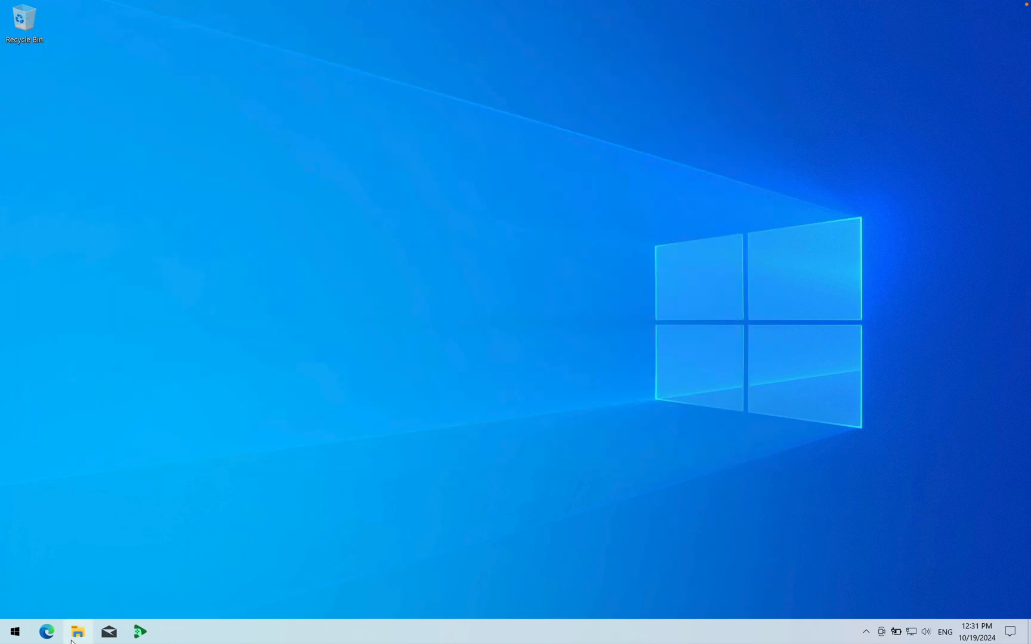
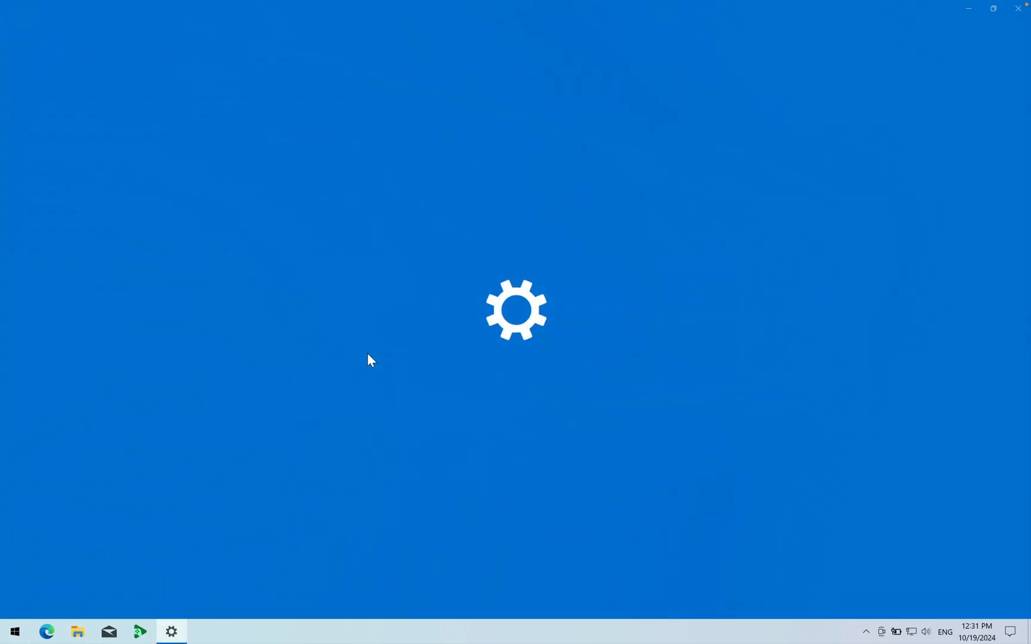
- Check the installed Windows version on the About page of the System settings, and close Settings
left_click(196, 227)
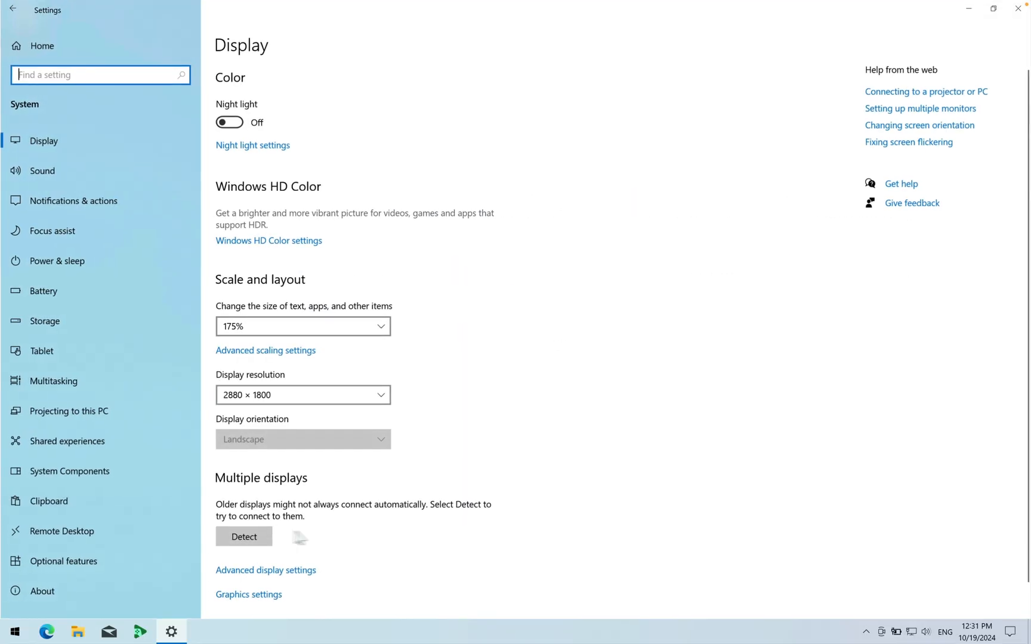
left_click(50, 593)
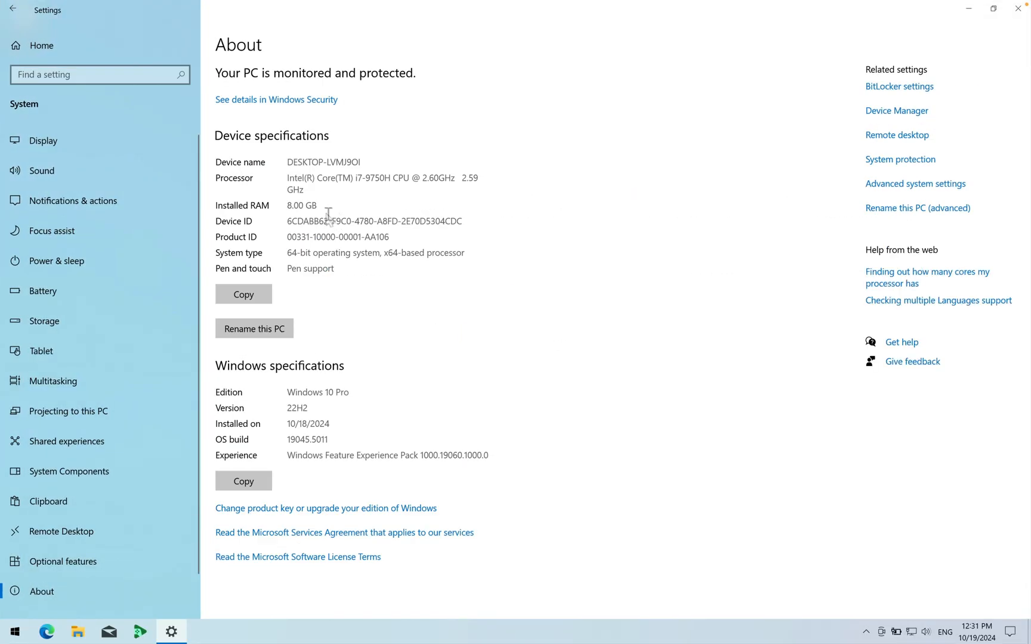
left_click_drag(289, 412, 393, 409)
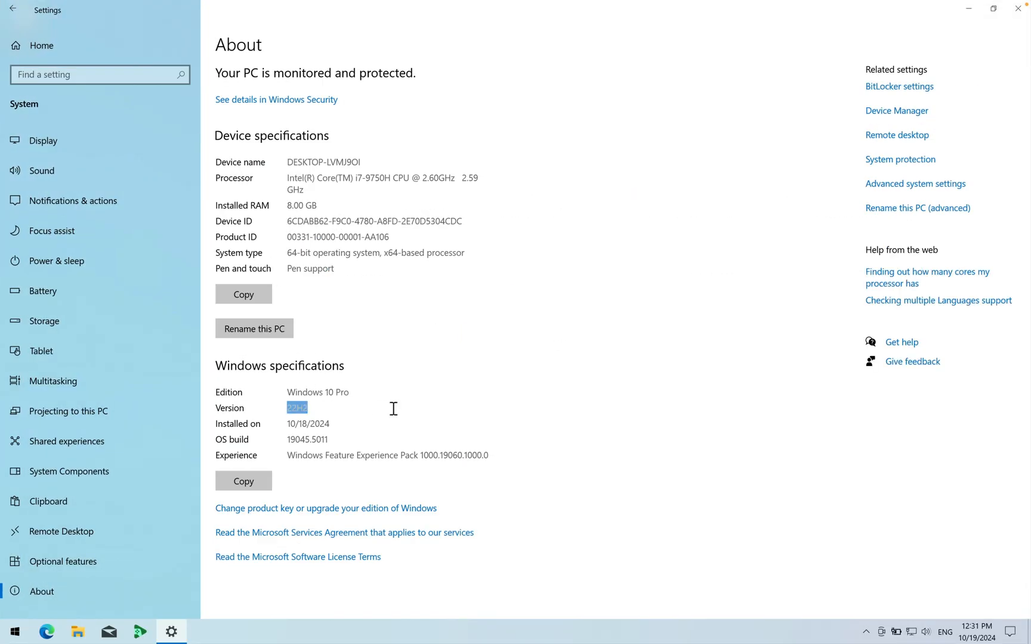
left_click(492, 320)
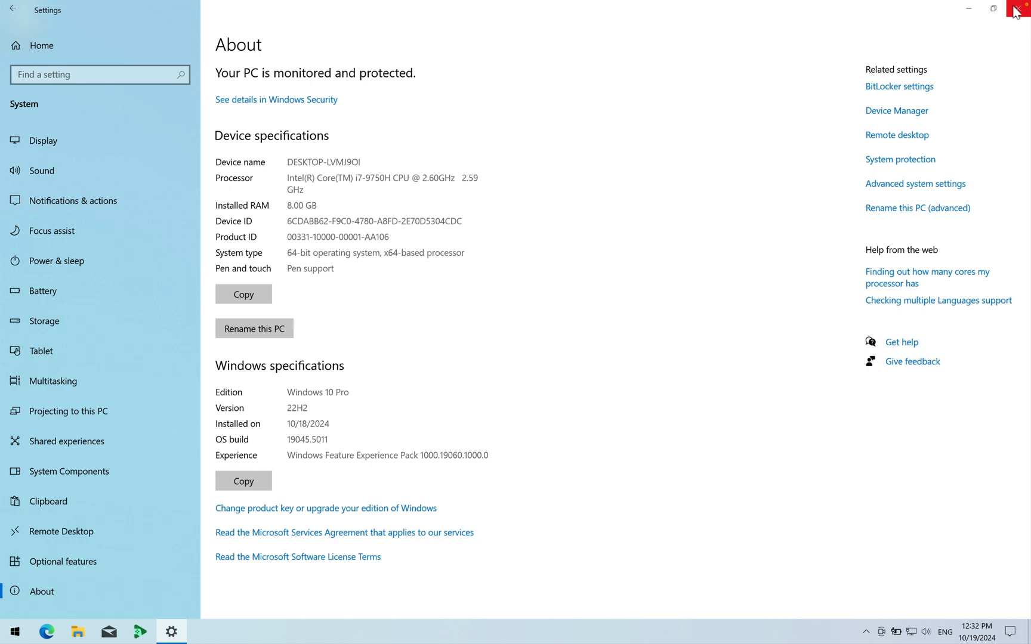
left_click(1016, 10)
- Mount the Win11_24H2_English_x64 disc image from the Downloads folder and launch its setup application
left_click(77, 632)
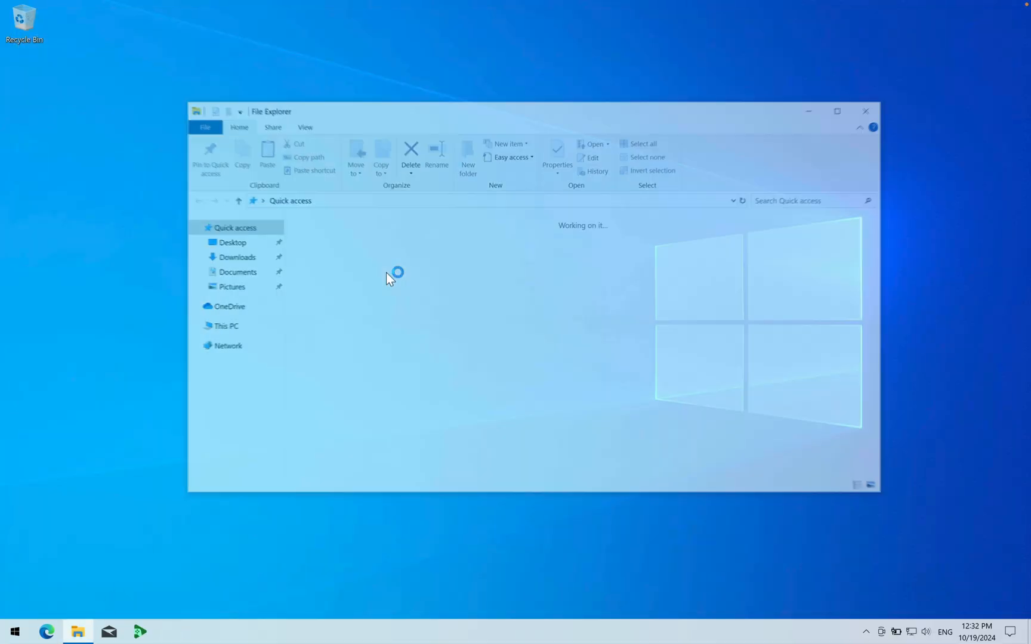
left_click(226, 263)
right_click(344, 256)
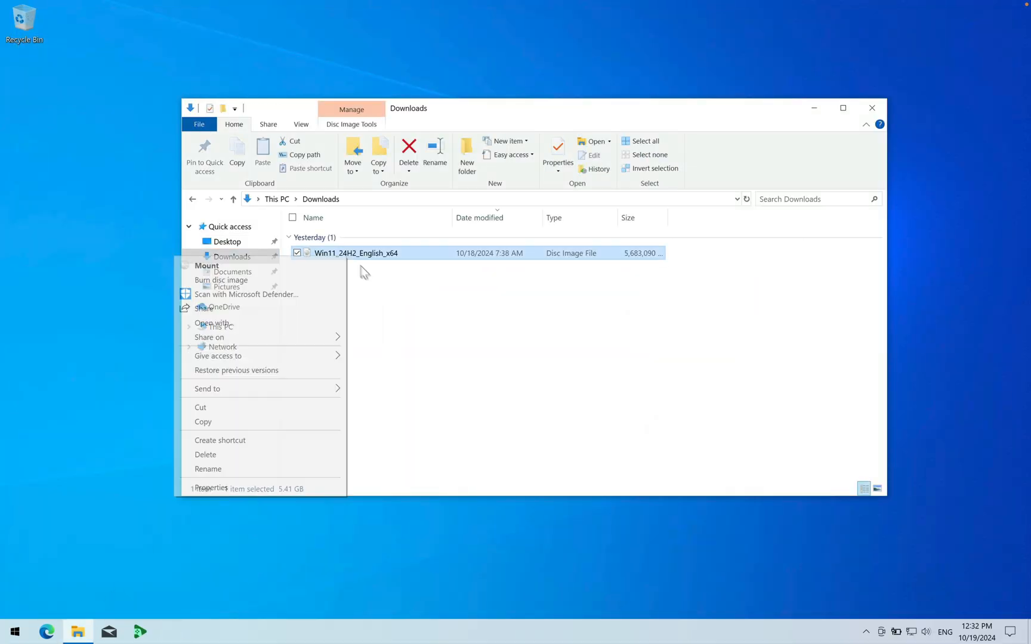
key("Return")
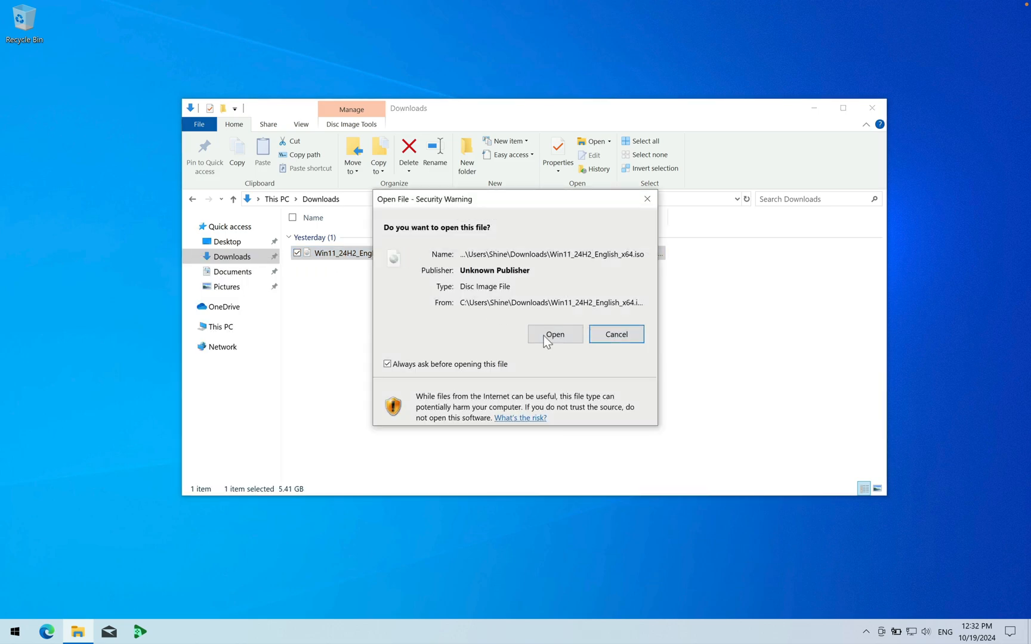
left_click(545, 336)
double_click(338, 327)
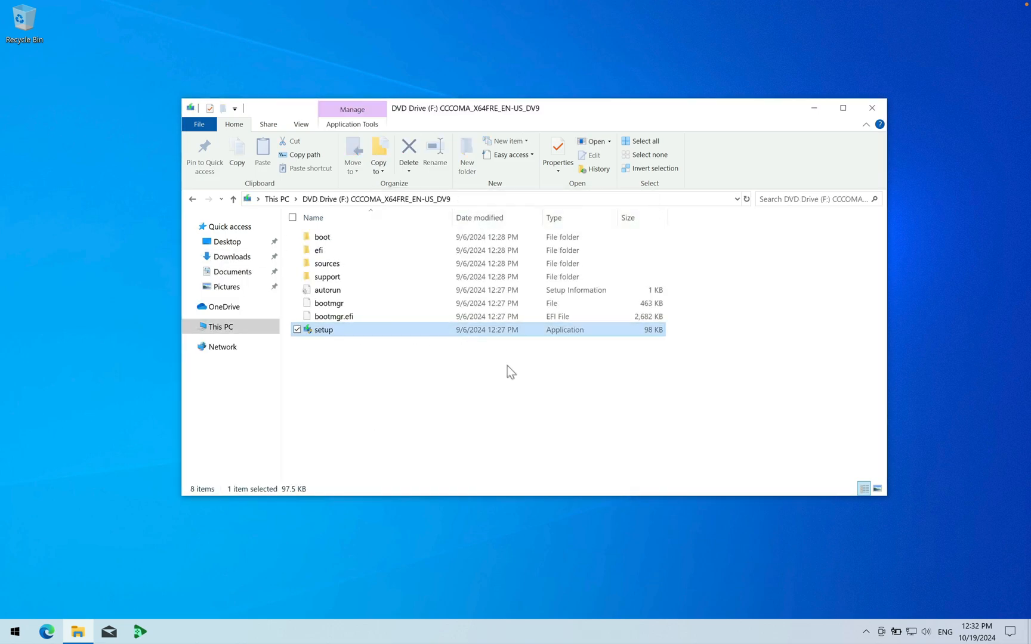
left_click(487, 425)
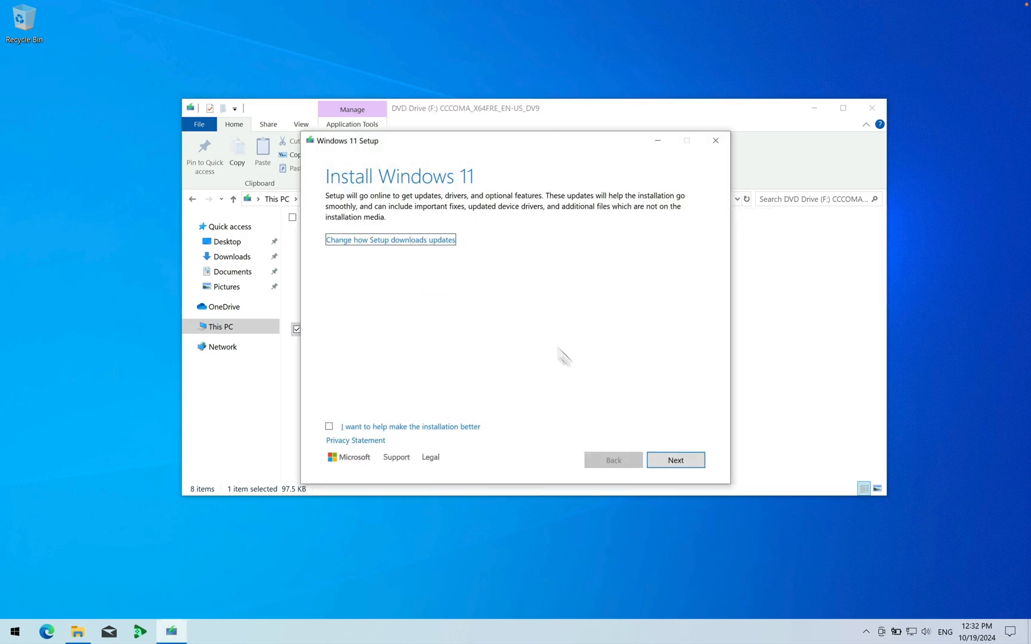
- Change how Windows 11 Setup downloads updates to "Not right now" and continue
left_click(404, 242)
left_click(365, 261)
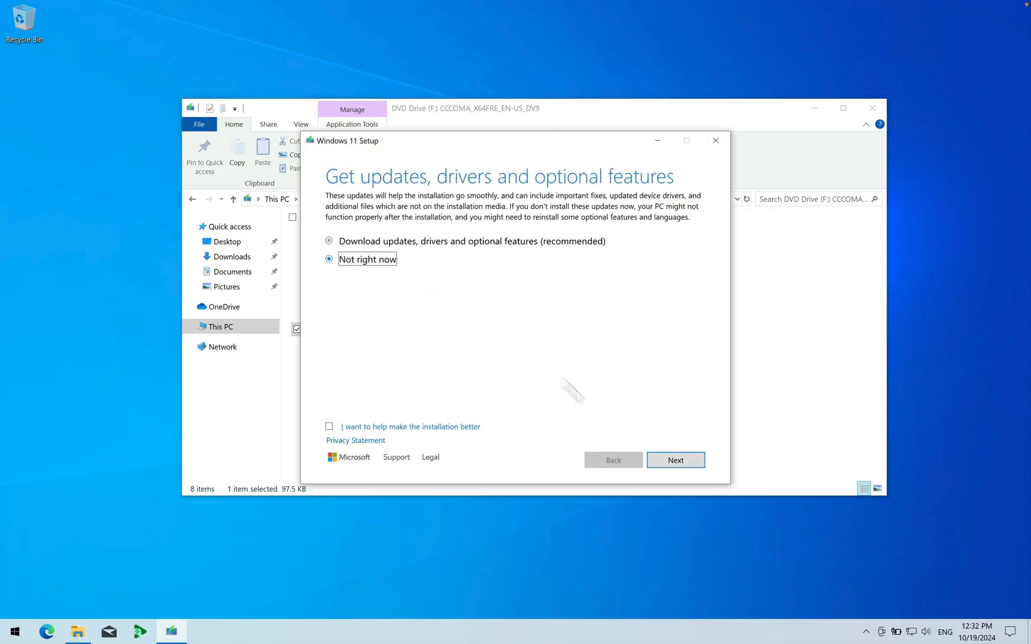
left_click(662, 460)
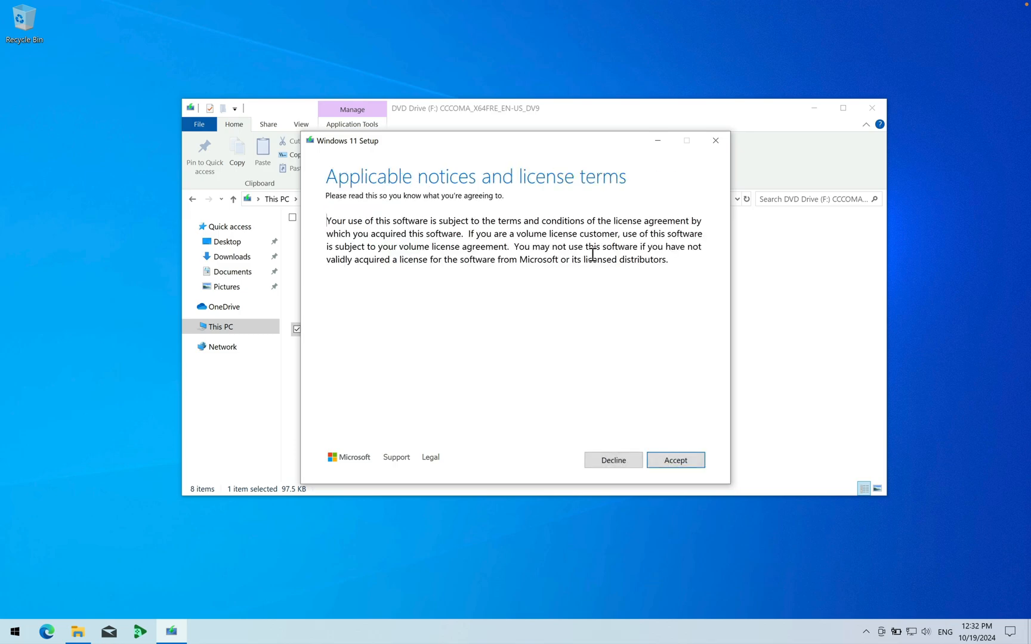
- Accept the license terms and start the Windows 11 Pro installation with personal files and apps kept
left_click(703, 460)
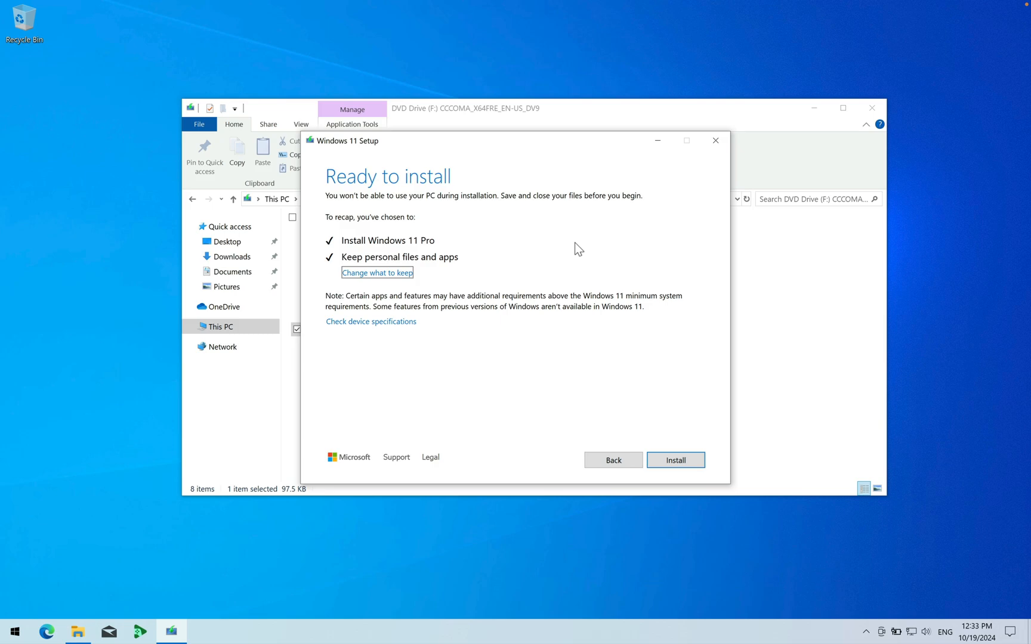
left_click(680, 461)
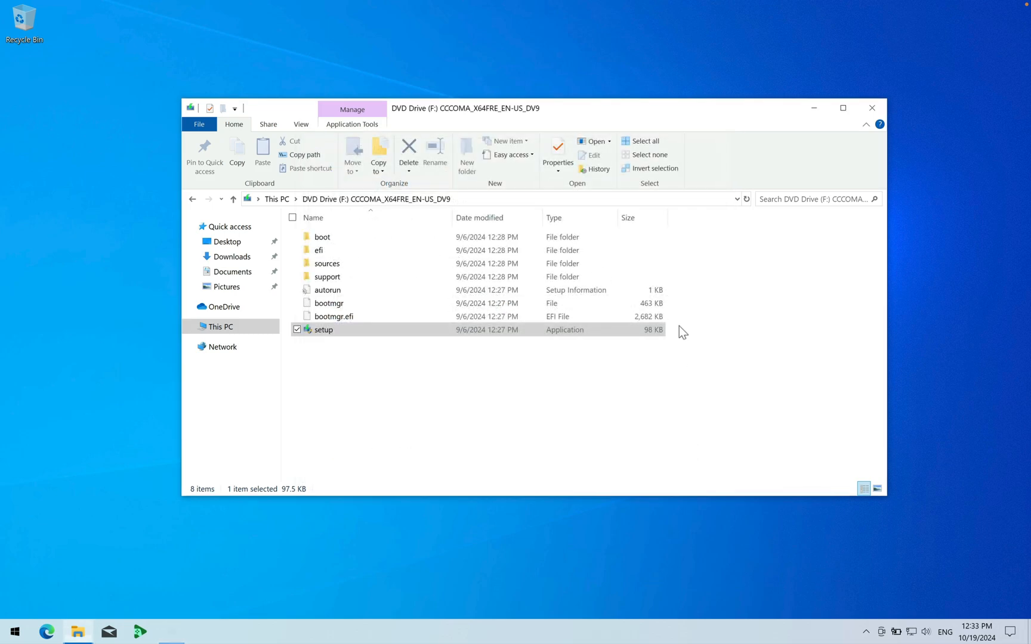